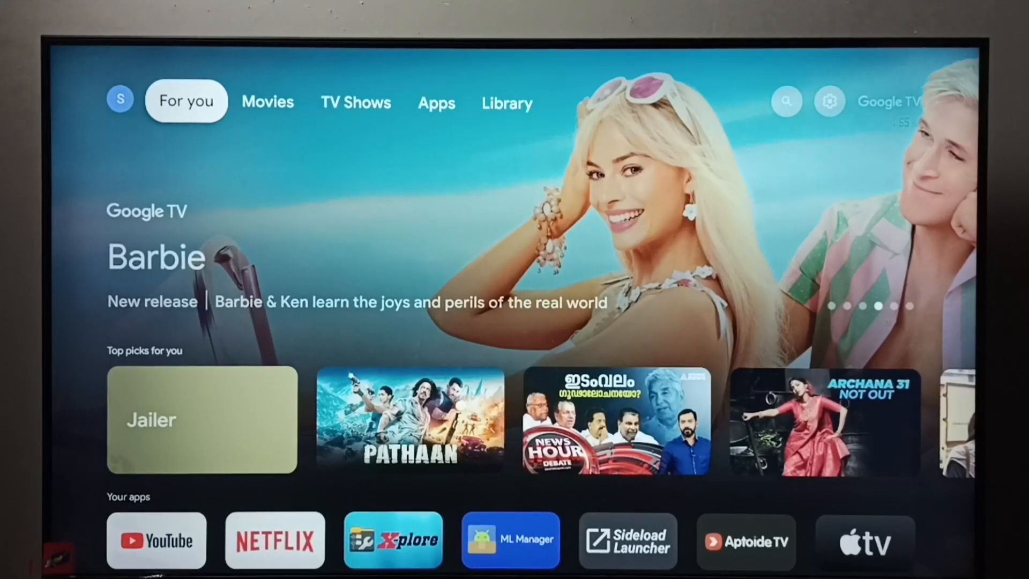
Step: Reach the full device Settings from the home screen via the Quick Settings gear
{"action": "key", "text": "Right"}
{"action": "key", "text": "Right"}
{"action": "key", "text": "Right"}
{"action": "key", "text": "Right"}
{"action": "key", "text": "Right"}
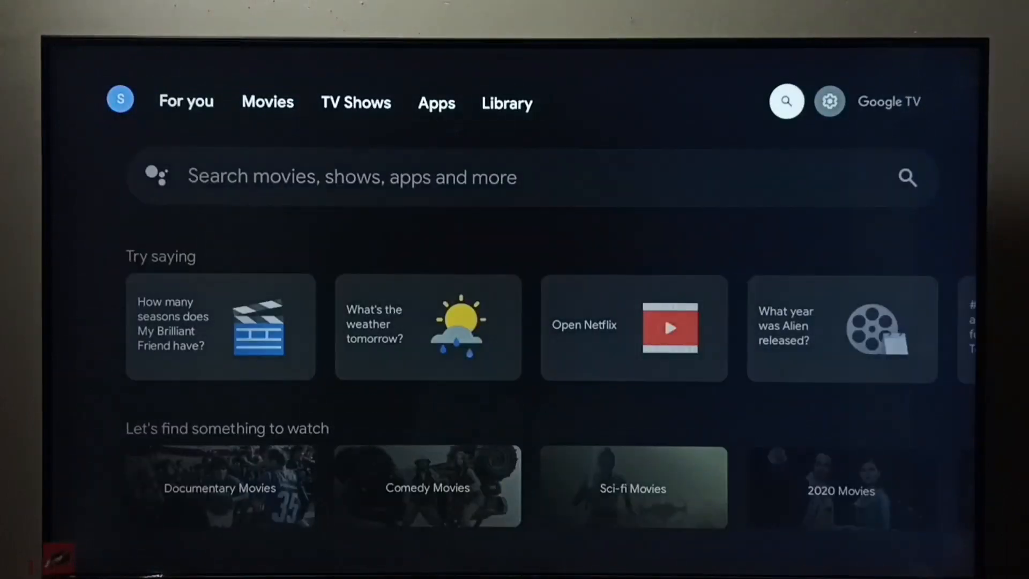
{"action": "key", "text": "Right"}
{"action": "key", "text": "Return"}
{"action": "key", "text": "Left"}
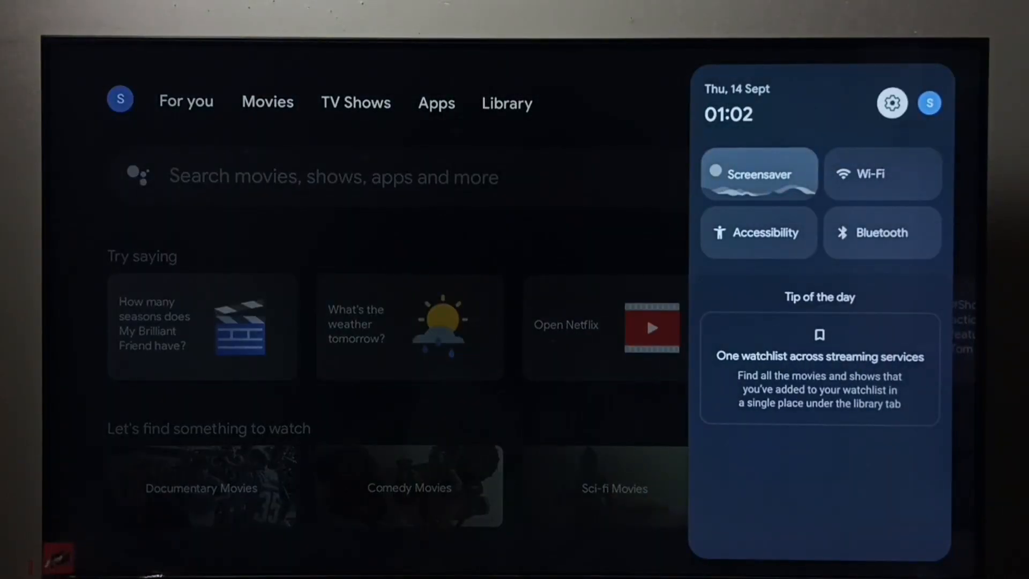
{"action": "key", "text": "Return"}
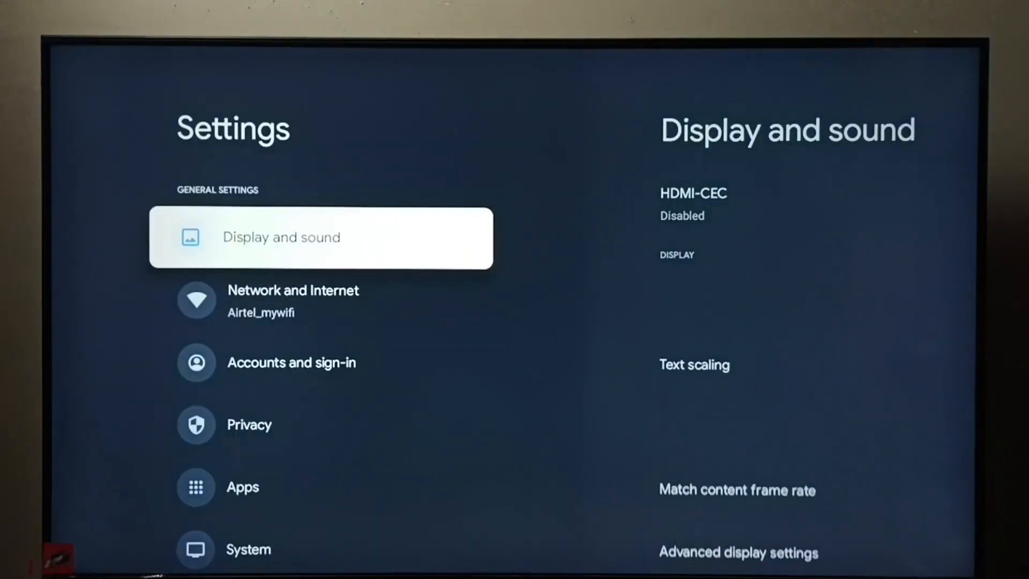
Step: Enter the System category and move down to the About entry
{"action": "key", "text": "Down"}
{"action": "key", "text": "Down"}
{"action": "key", "text": "Down"}
{"action": "key", "text": "Down"}
{"action": "key", "text": "Down"}
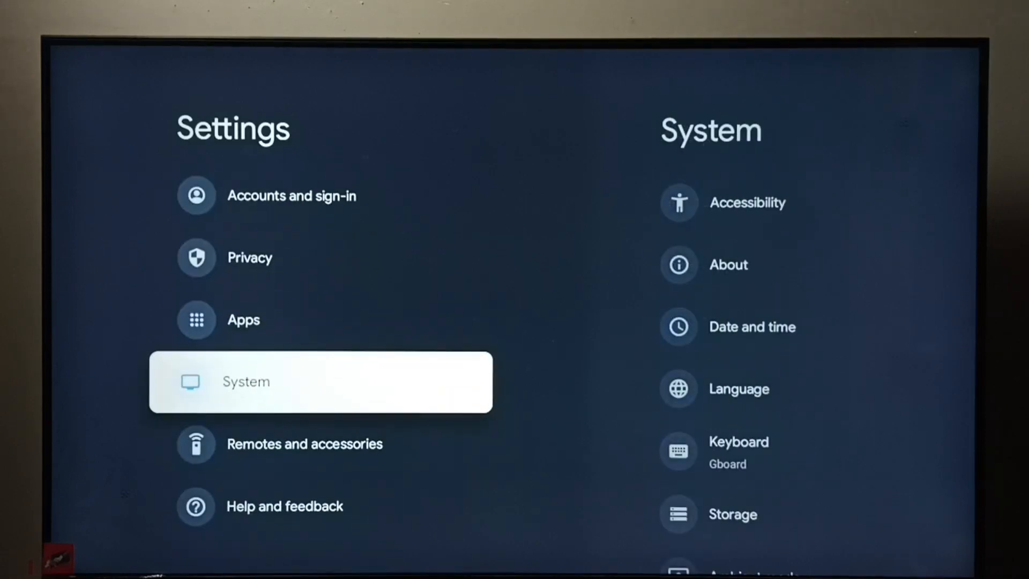
{"action": "key", "text": "Return"}
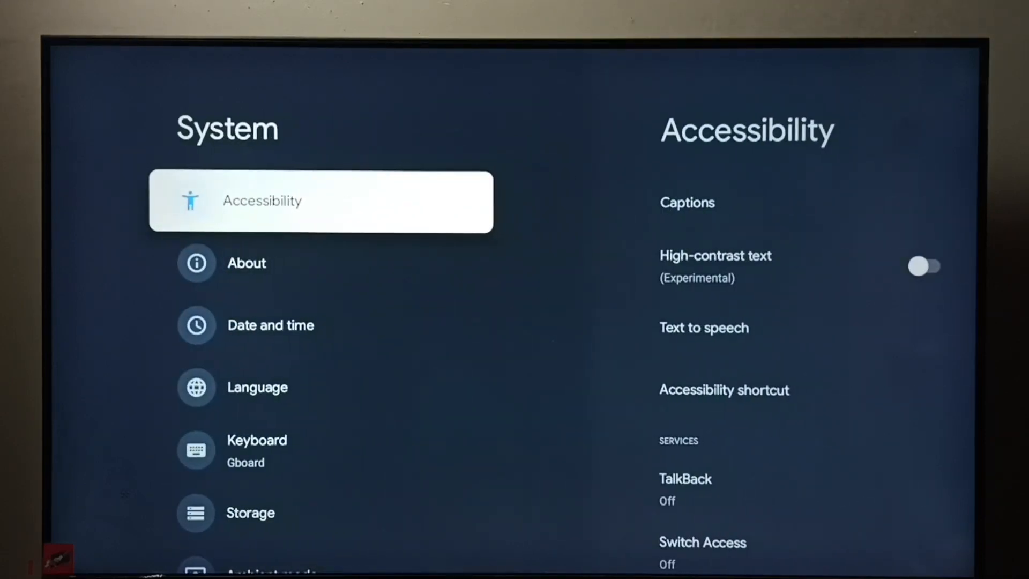
{"action": "key", "text": "Down"}
Step: Activate the Android TV OS build entry repeatedly until developer mode unlocks
{"action": "key", "text": "Return"}
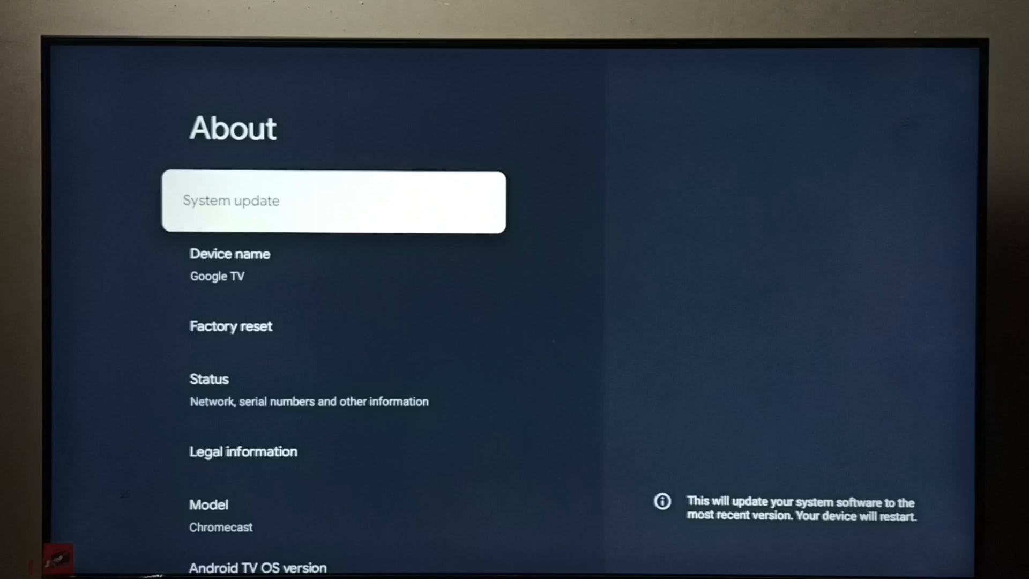
{"action": "key", "text": "Down"}
{"action": "key", "text": "Down"}
{"action": "key", "text": "Down"}
{"action": "key", "text": "Down"}
{"action": "key", "text": "Down"}
{"action": "key", "text": "Down"}
{"action": "key", "text": "Down"}
{"action": "key", "text": "Down"}
{"action": "key", "text": "Down"}
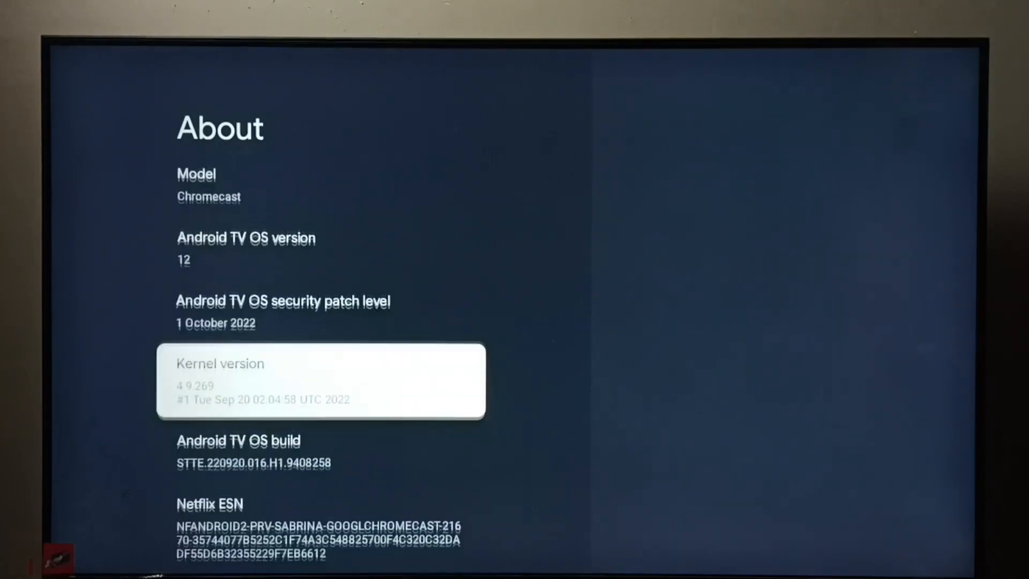
{"action": "key", "text": "Down"}
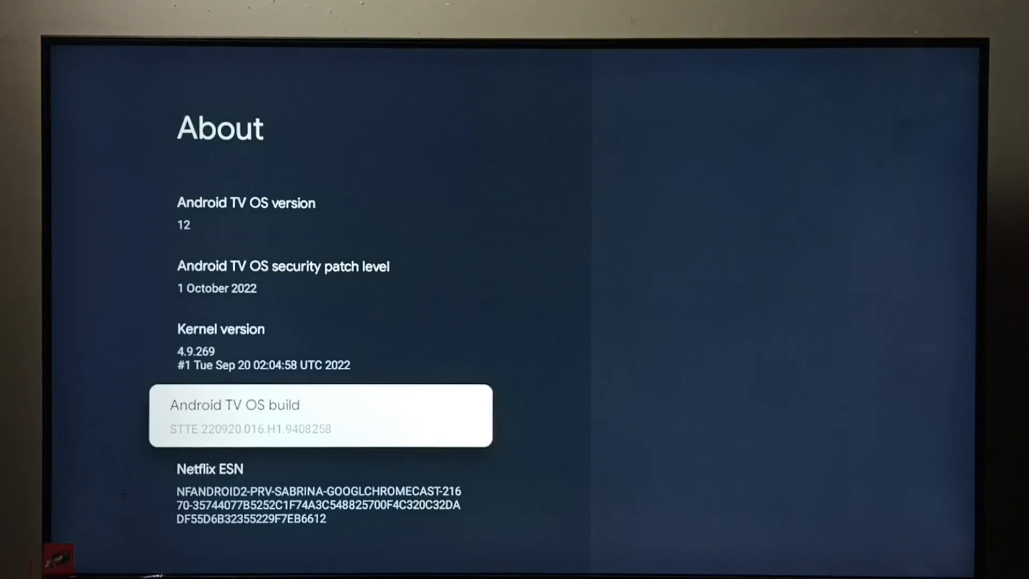
{"action": "key", "text": "Return"}
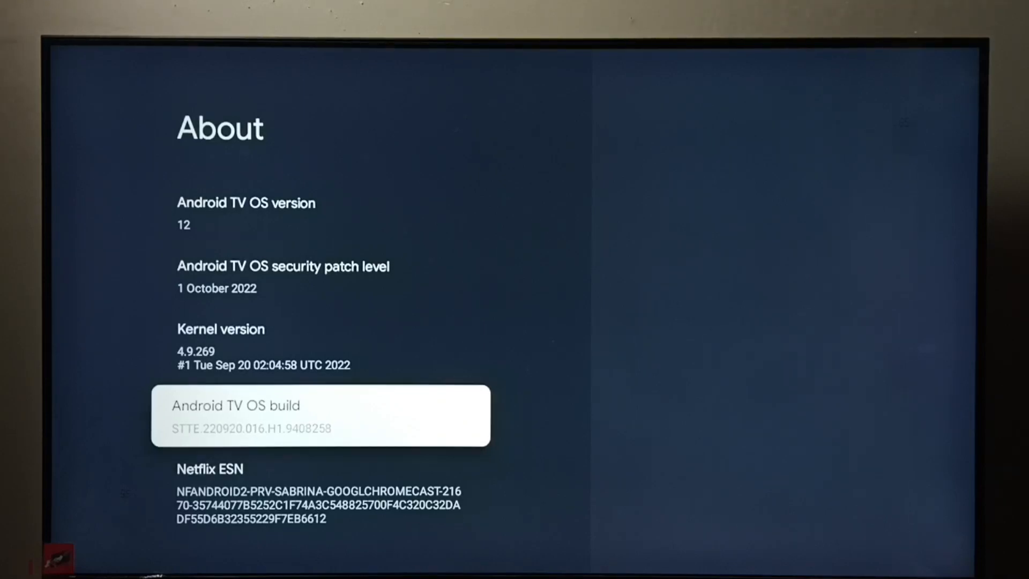
{"action": "key", "text": "Return"}
{"action": "key", "text": "Return"}
{"action": "key", "text": "Return"}
{"action": "key", "text": "Return"}
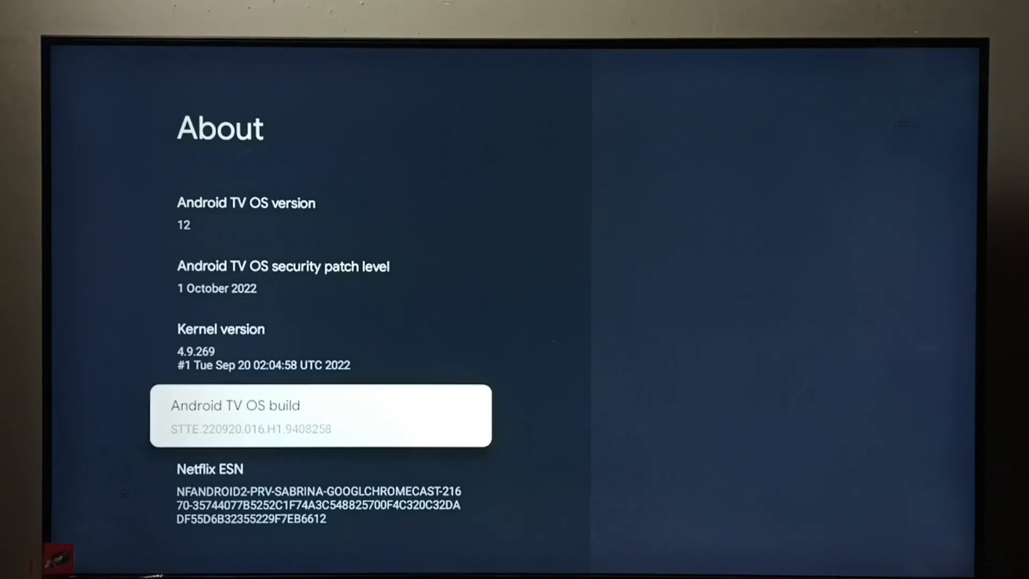
{"action": "key", "text": "Return"}
{"action": "key", "text": "Return"}
{"action": "key", "text": "Return"}
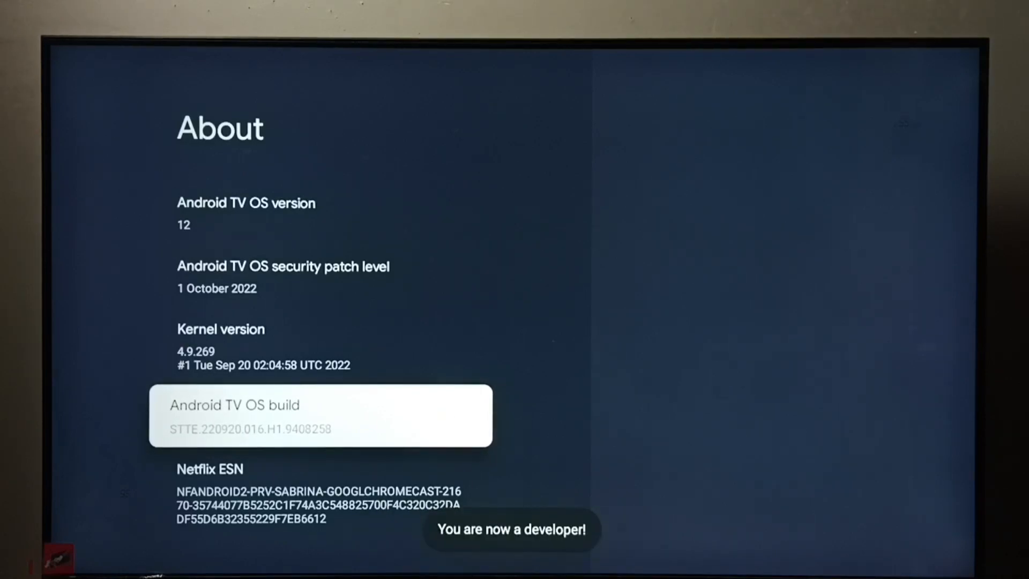
Step: Return to System and enter the newly visible Developer options
{"action": "key", "text": "Escape"}
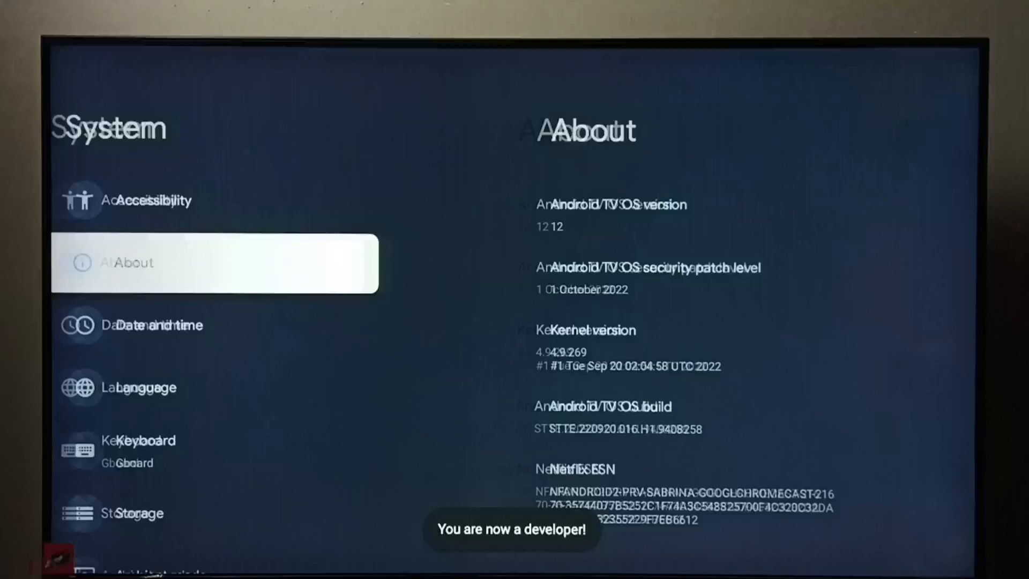
{"action": "key", "text": "Down"}
{"action": "key", "text": "Down"}
{"action": "key", "text": "Down"}
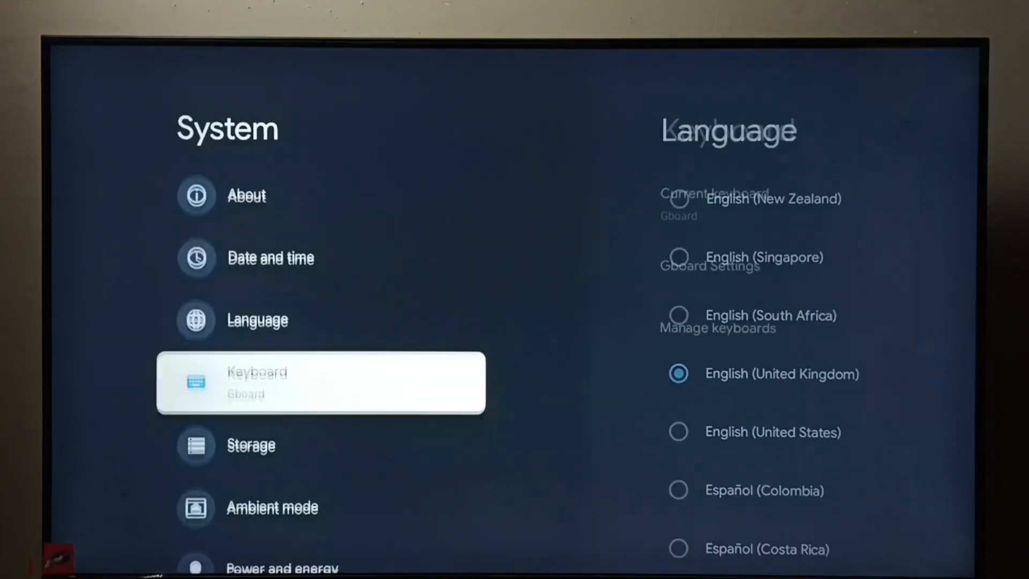
{"action": "key", "text": "Down"}
{"action": "key", "text": "Down"}
{"action": "key", "text": "Down"}
{"action": "key", "text": "Down"}
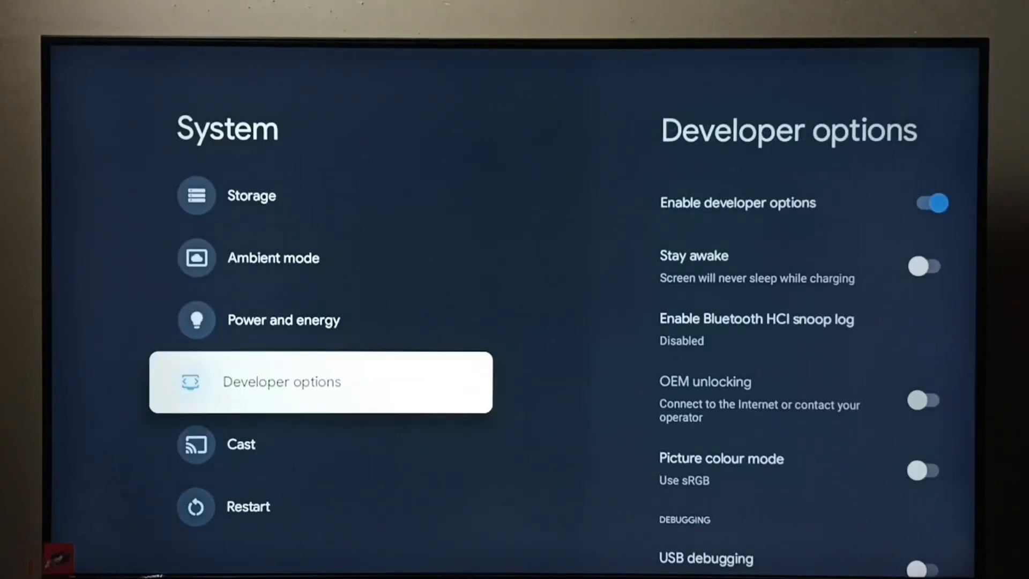
{"action": "key", "text": "Return"}
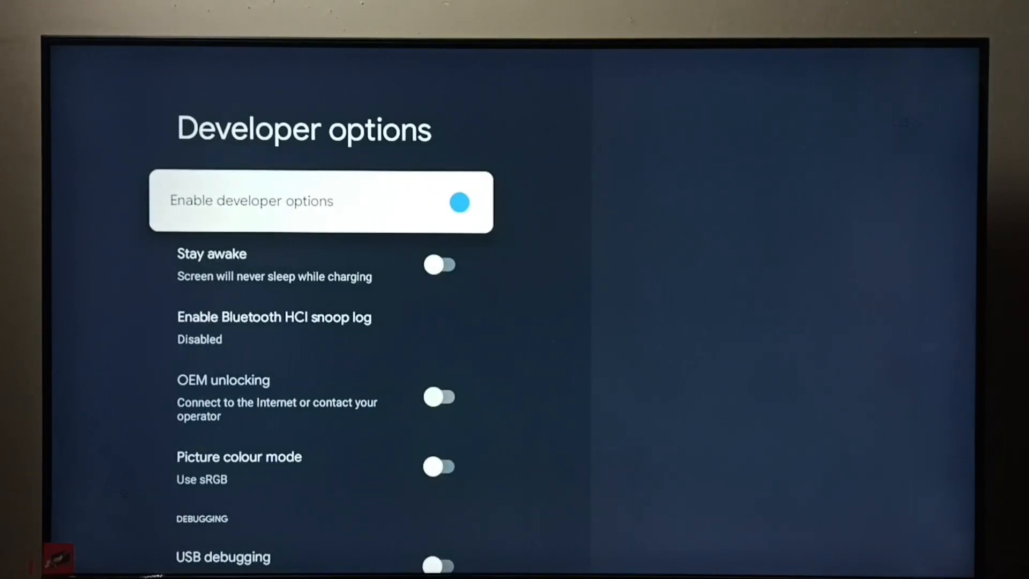
Step: Scroll down the Developer options to the Debugging section with USB debugging
{"action": "key", "text": "Down"}
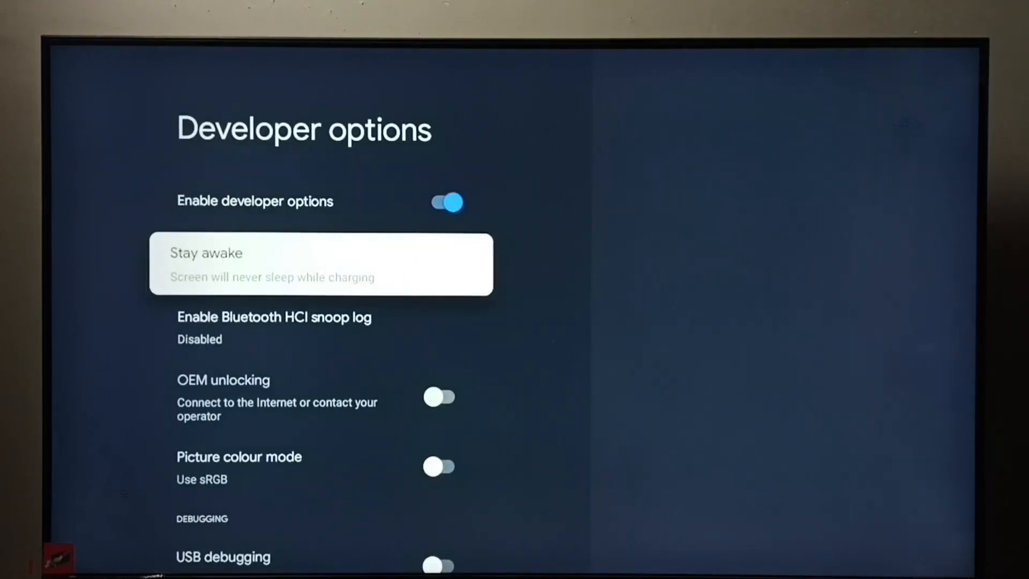
{"action": "key", "text": "Down"}
{"action": "key", "text": "Down"}
{"action": "key", "text": "Down"}
{"action": "key", "text": "Down"}
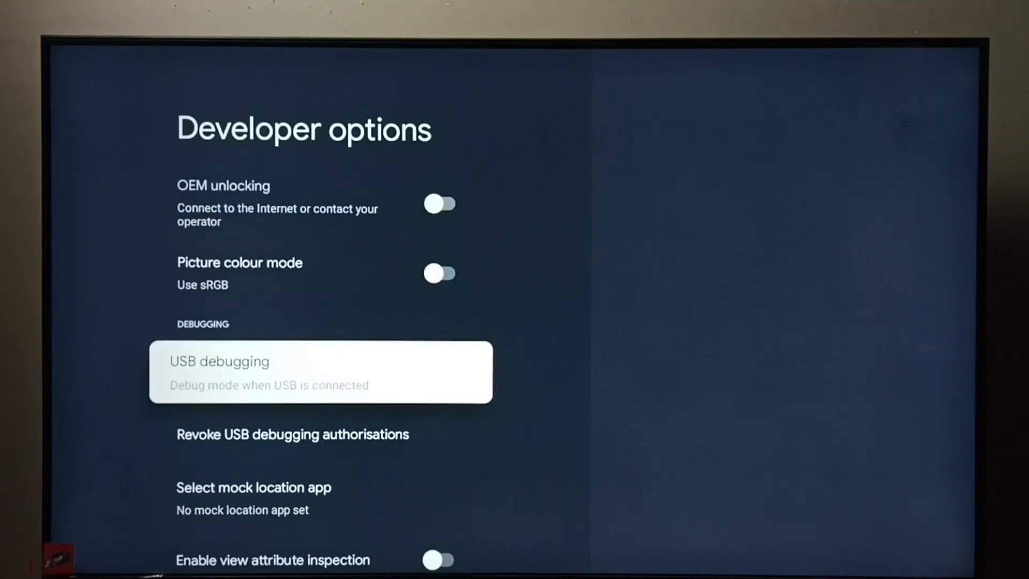
{"action": "key", "text": "Down"}
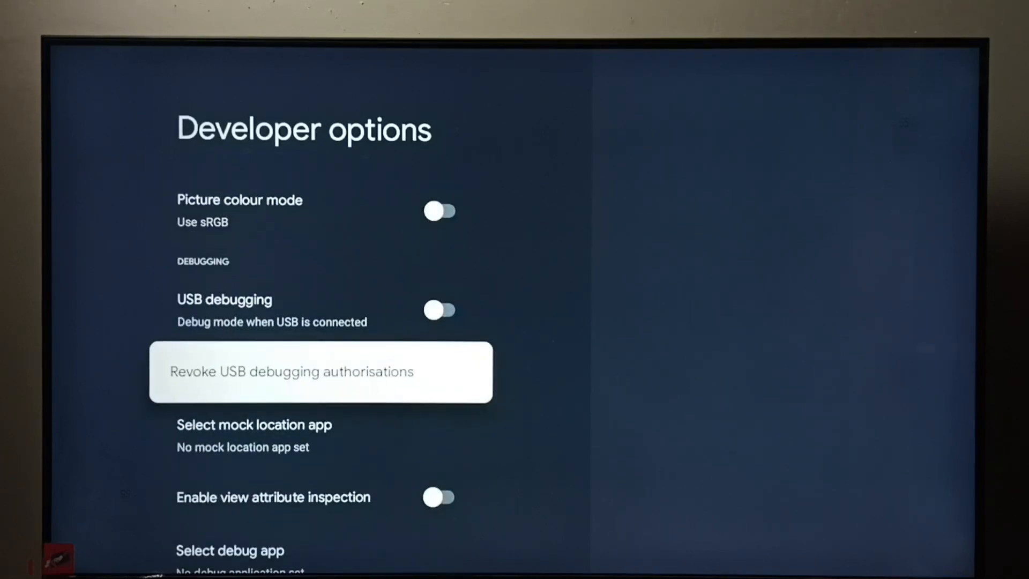
Step: Switch USB debugging on and accept the 'Allow USB debugging?' prompt
{"action": "key", "text": "Up"}
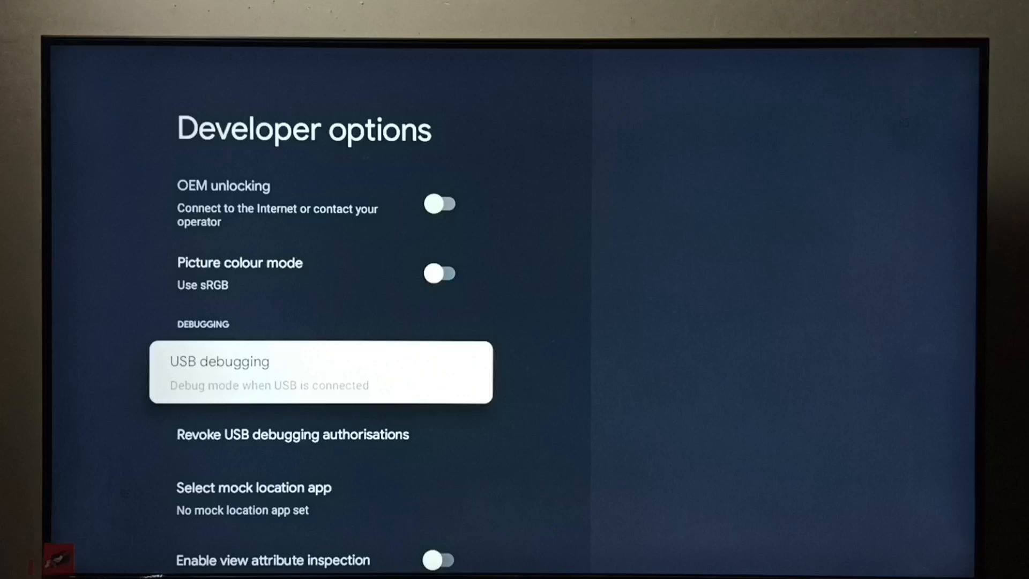
{"action": "key", "text": "Return"}
{"action": "key", "text": "Return"}
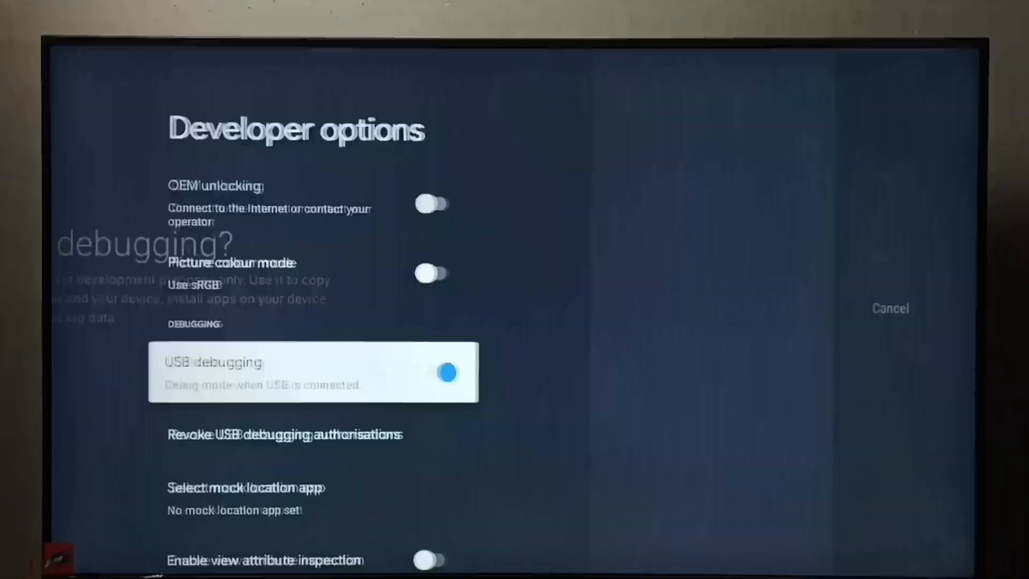
{"action": "key", "text": "Down"}
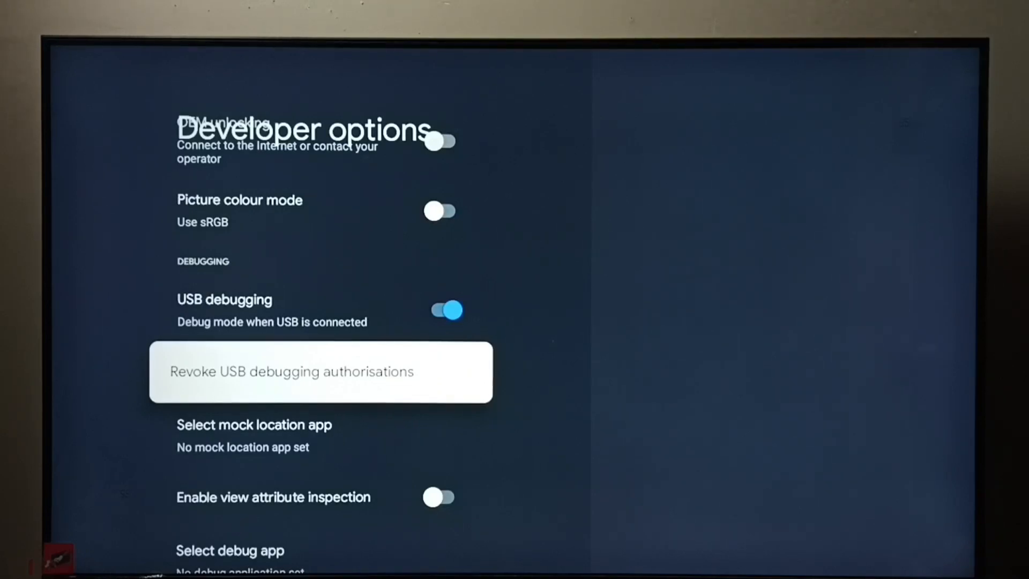
Step: Switch USB debugging back off
{"action": "key", "text": "Up"}
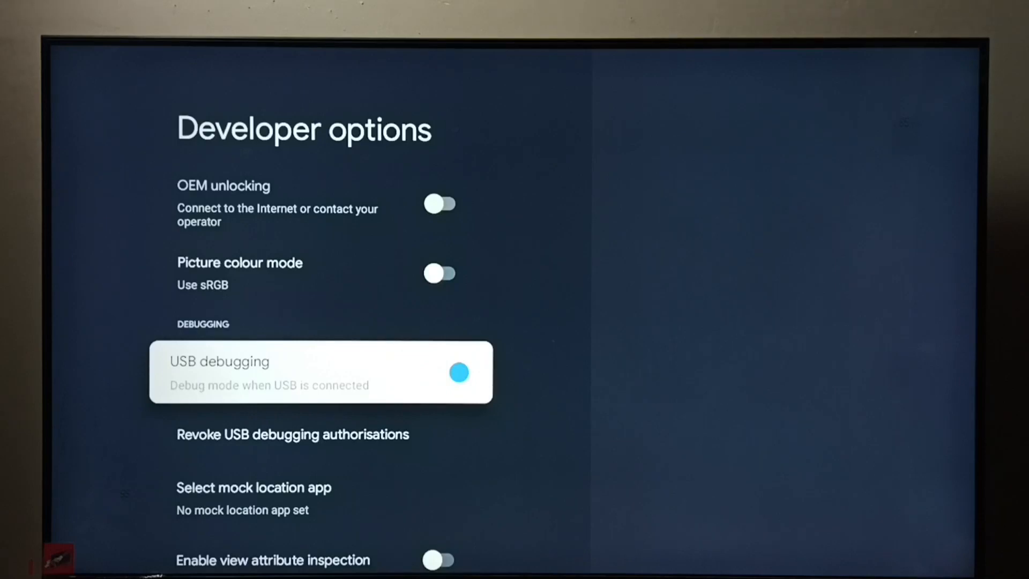
{"action": "key", "text": "Return"}
{"action": "key", "text": "Down"}
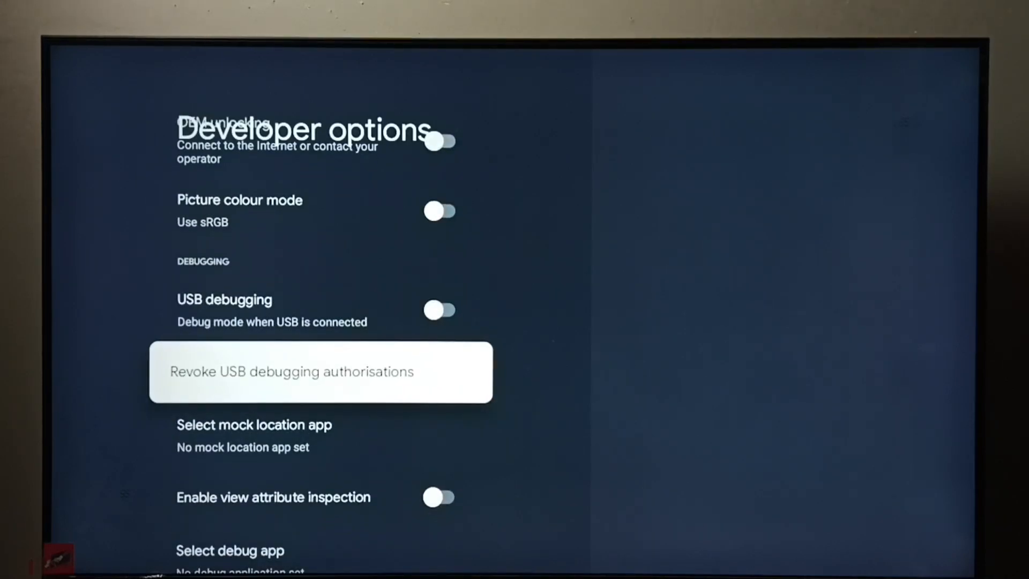
Step: Toggle 'Enable developer options' off and return to the System settings list
{"action": "key", "text": "Up"}
{"action": "key", "text": "Up"}
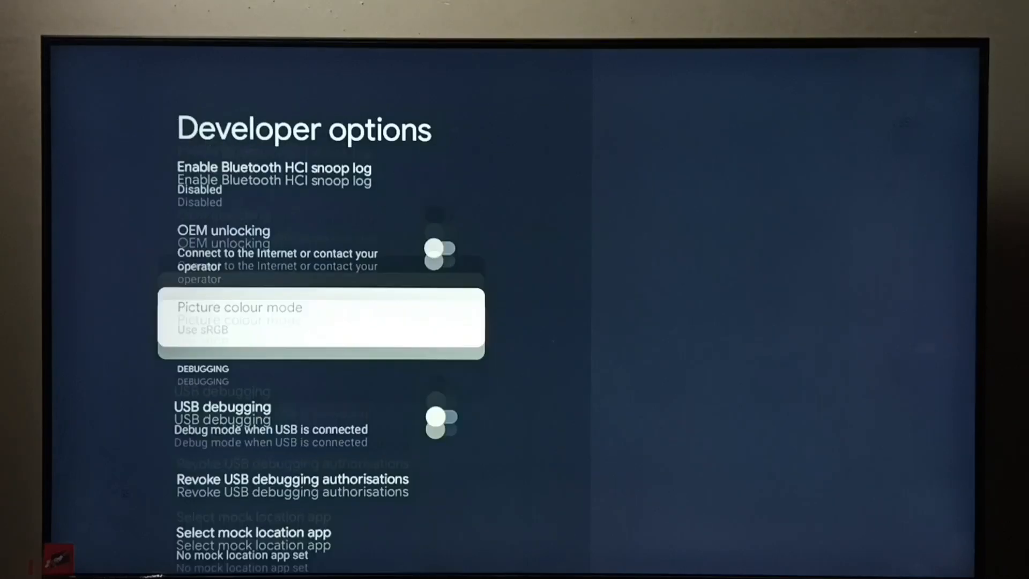
{"action": "key", "text": "Up"}
{"action": "key", "text": "Up"}
{"action": "key", "text": "Up"}
{"action": "key", "text": "Up"}
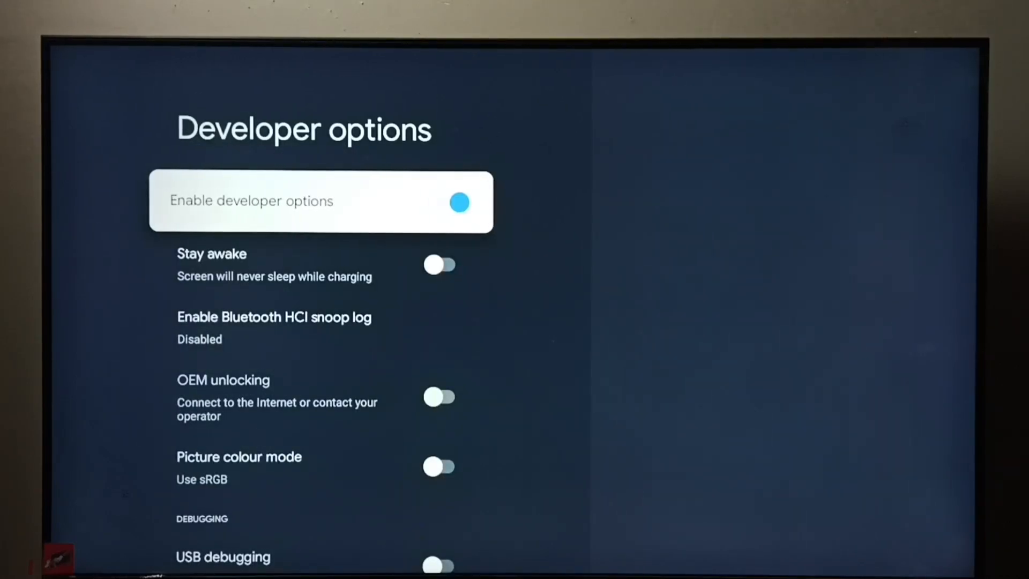
{"action": "key", "text": "Return"}
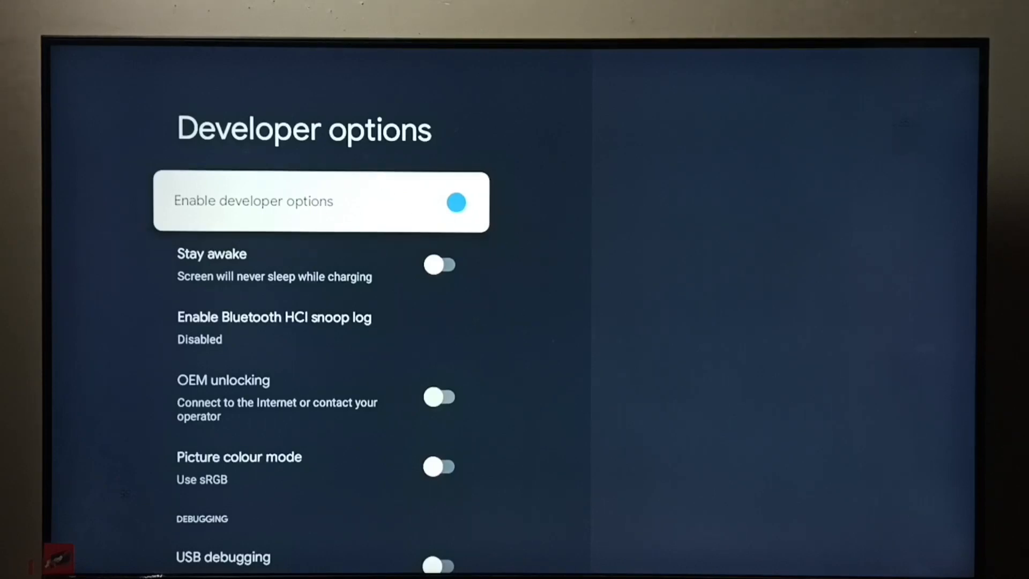
{"action": "key", "text": "Down"}
{"action": "key", "text": "Down"}
{"action": "key", "text": "Down"}
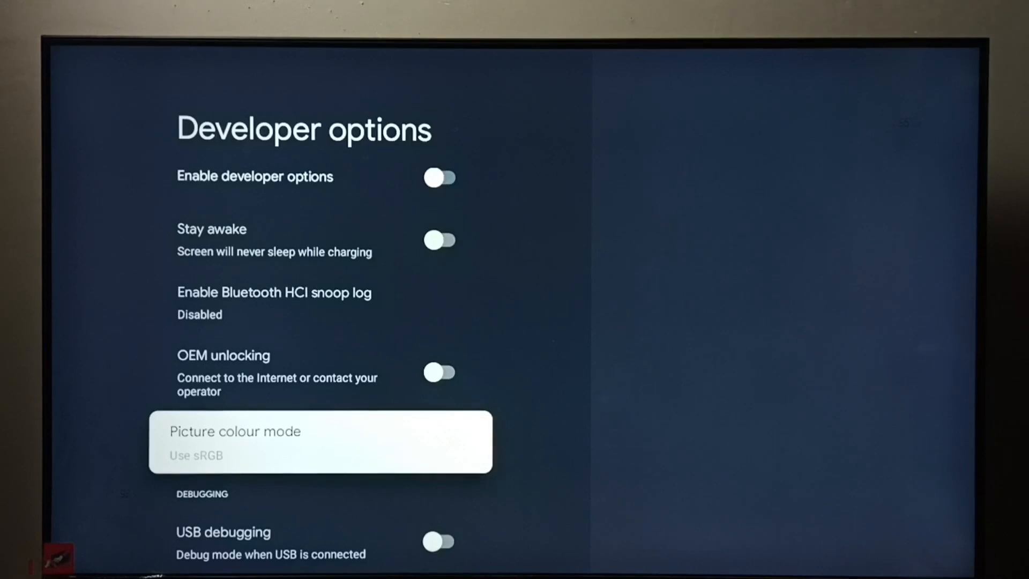
{"action": "key", "text": "Escape"}
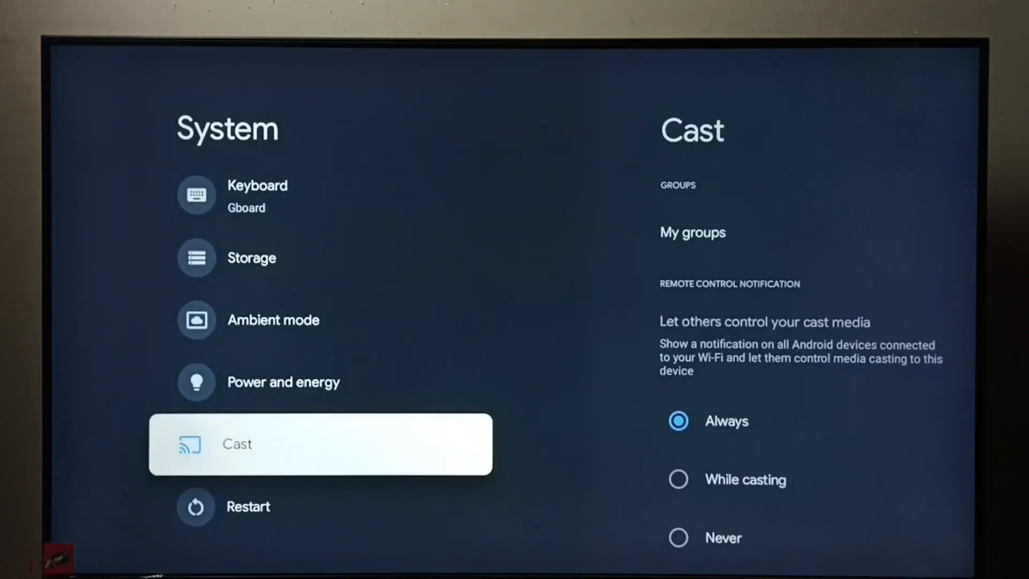